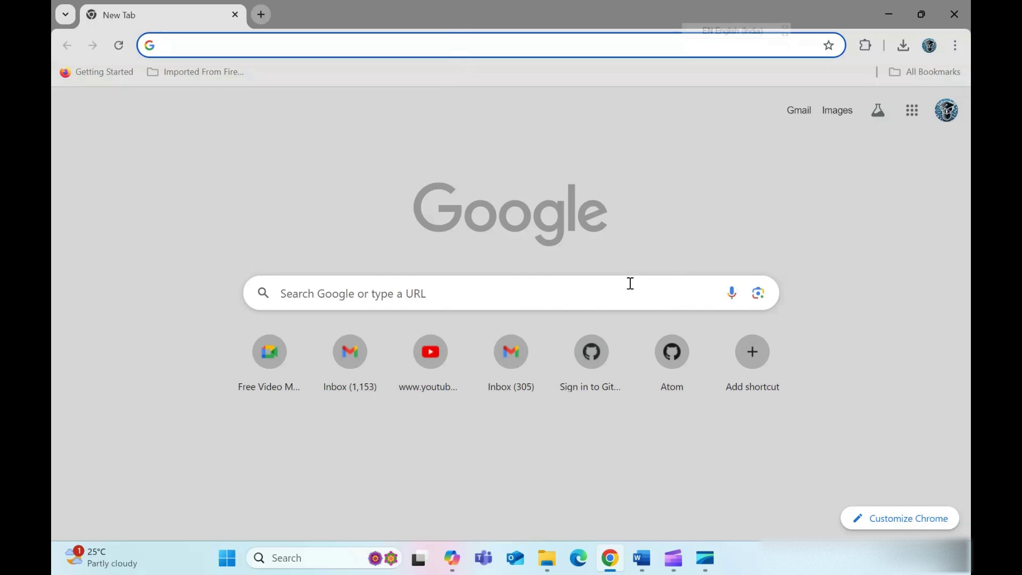
left_click(560, 49)
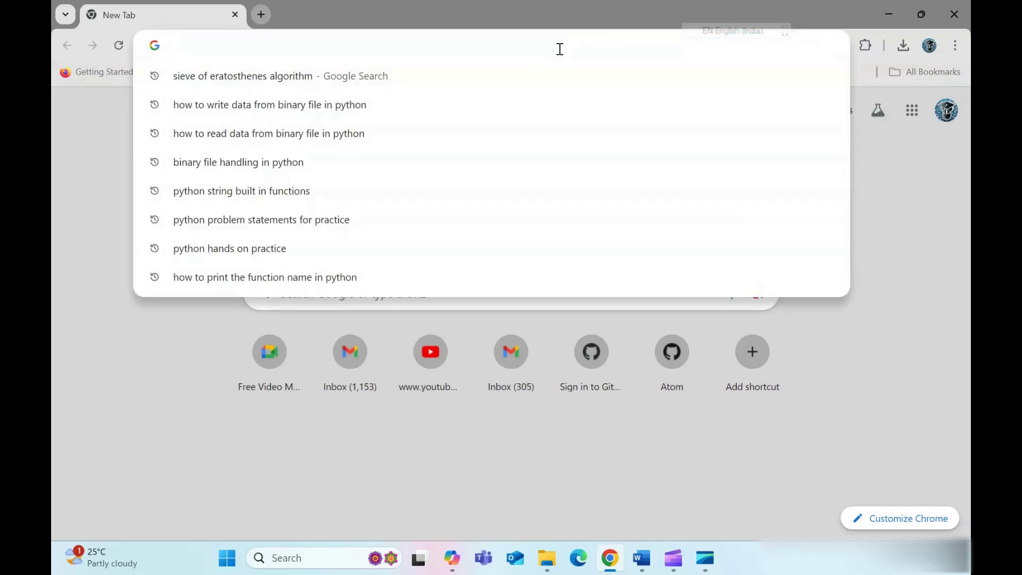
type("www")
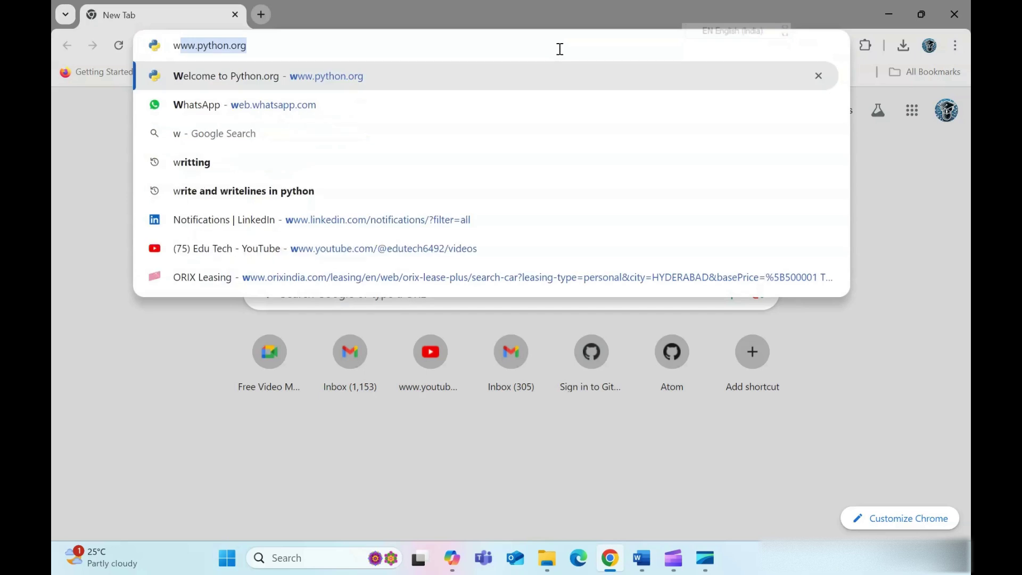
type(".py")
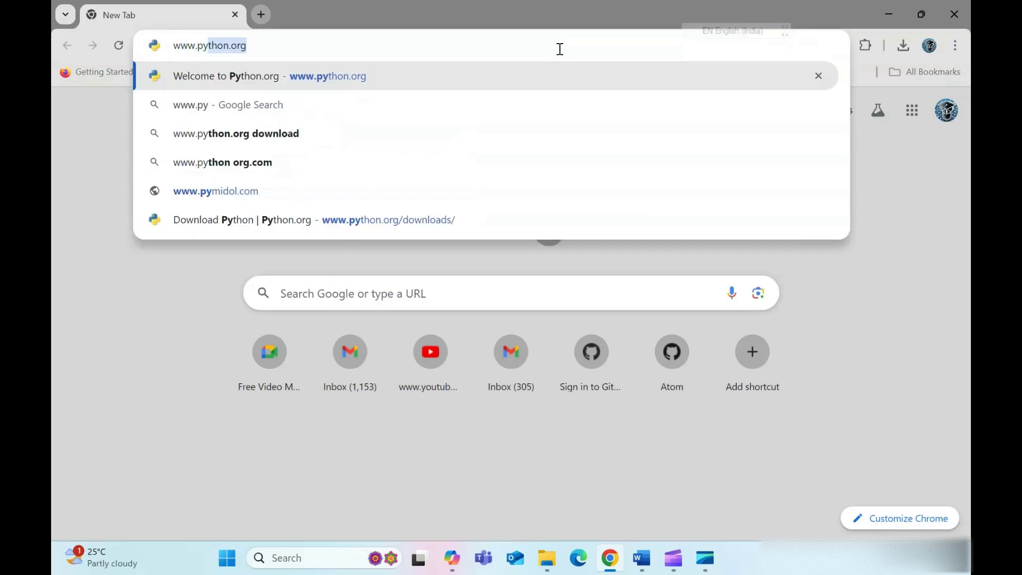
key("Return")
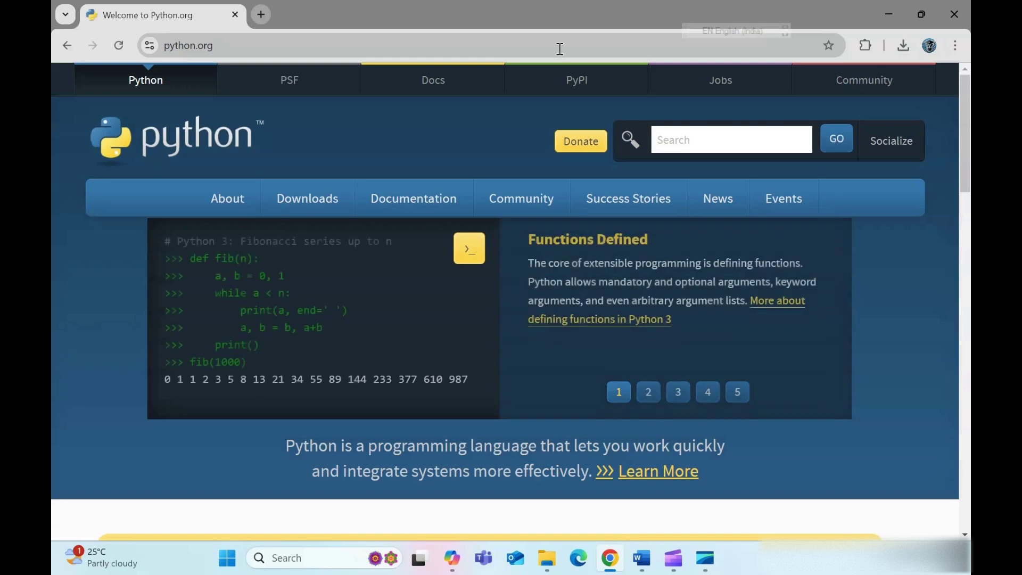
Go to the page of all Python releases and download the Python 3.13.0 Windows installer into the Downloads folder.
mouse_move(464, 252)
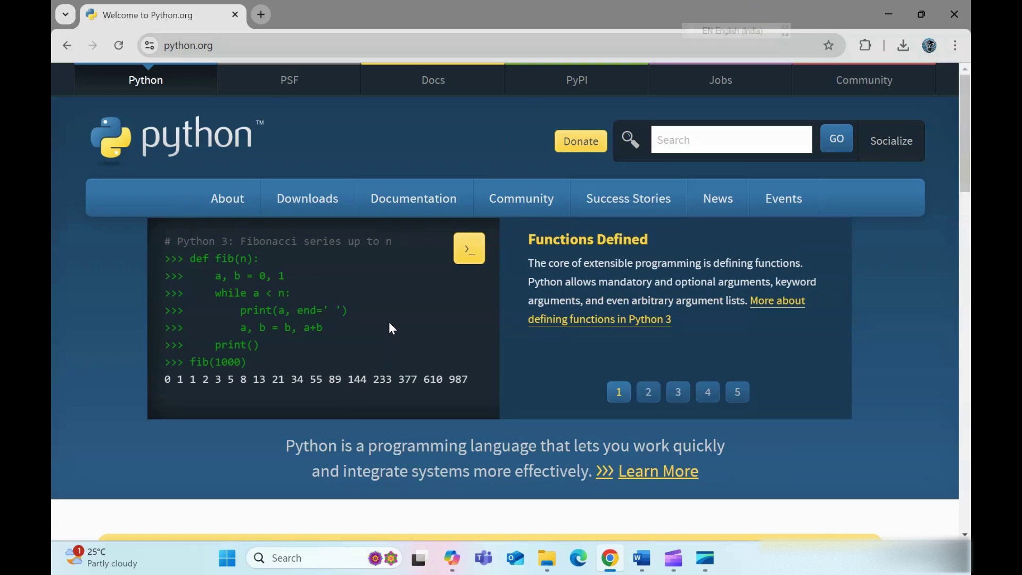
mouse_move(315, 189)
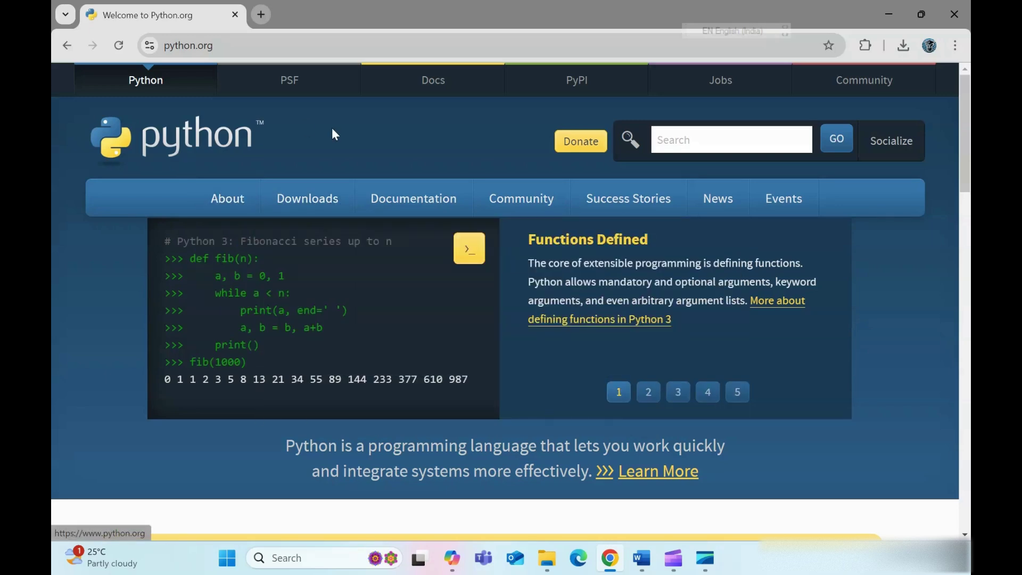
mouse_move(254, 212)
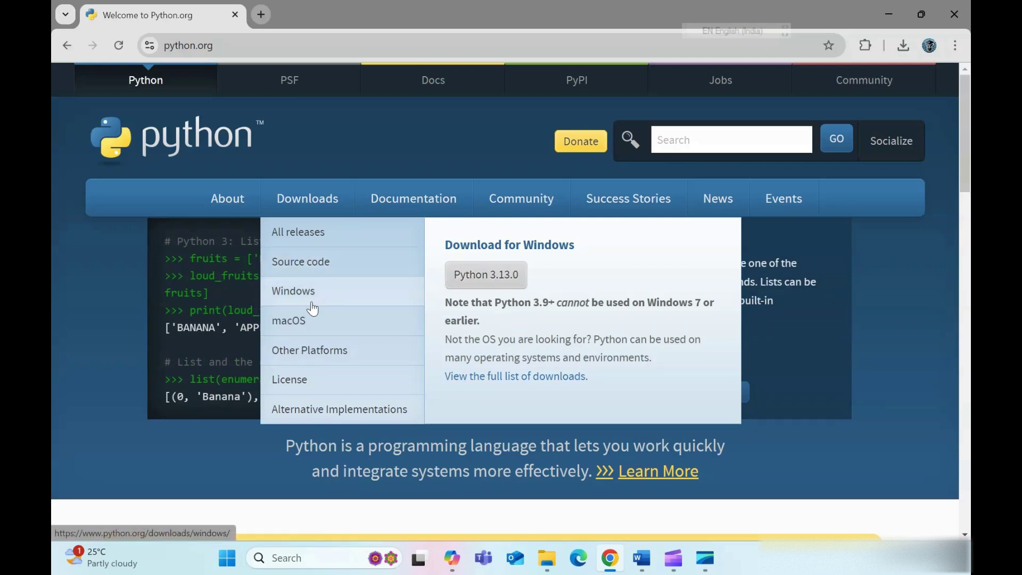
left_click(301, 238)
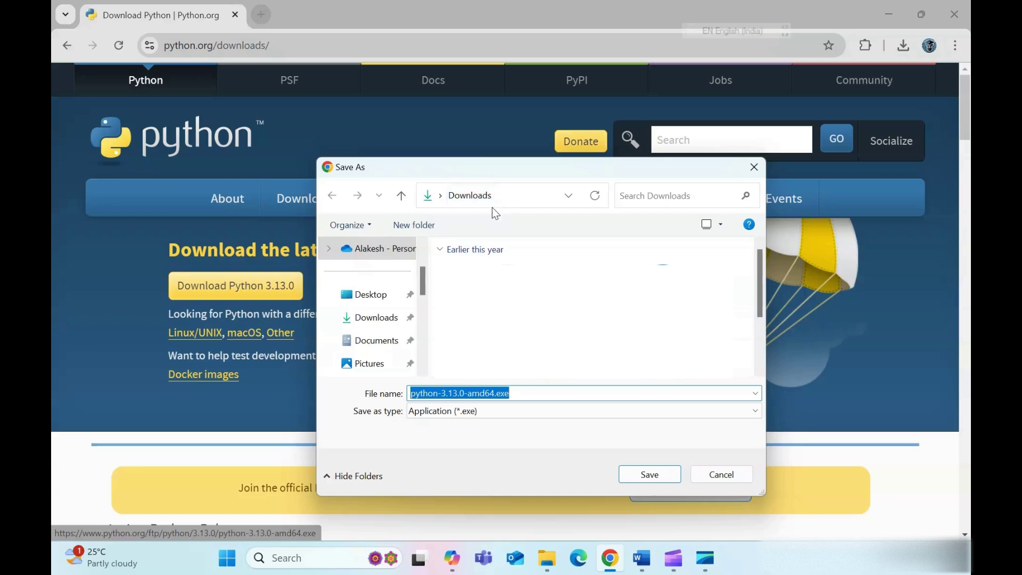
left_click(655, 475)
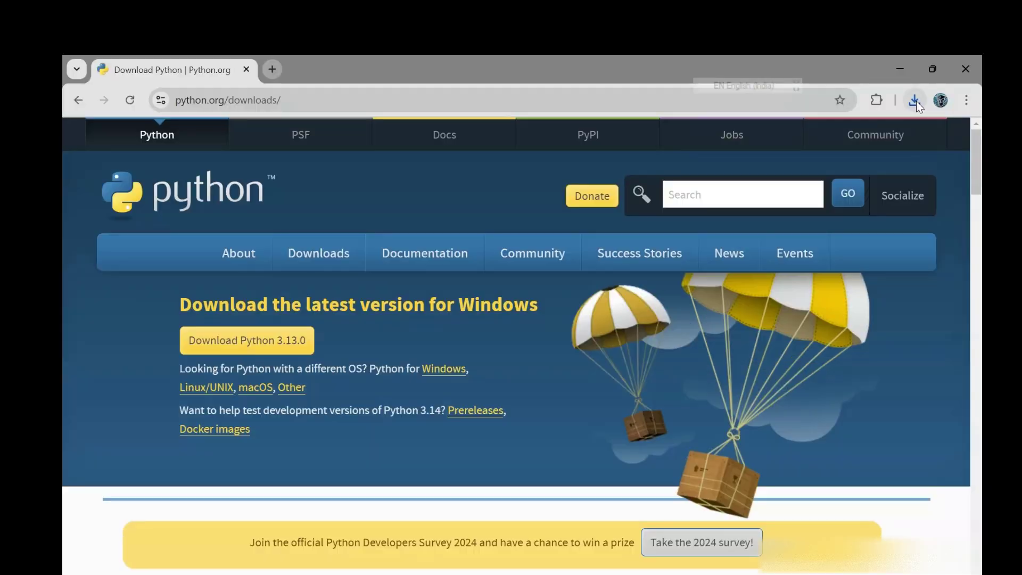
Show the downloaded python-3.13.0-amd64.exe in its folder, launch it, and minimize the folder window.
left_click(905, 45)
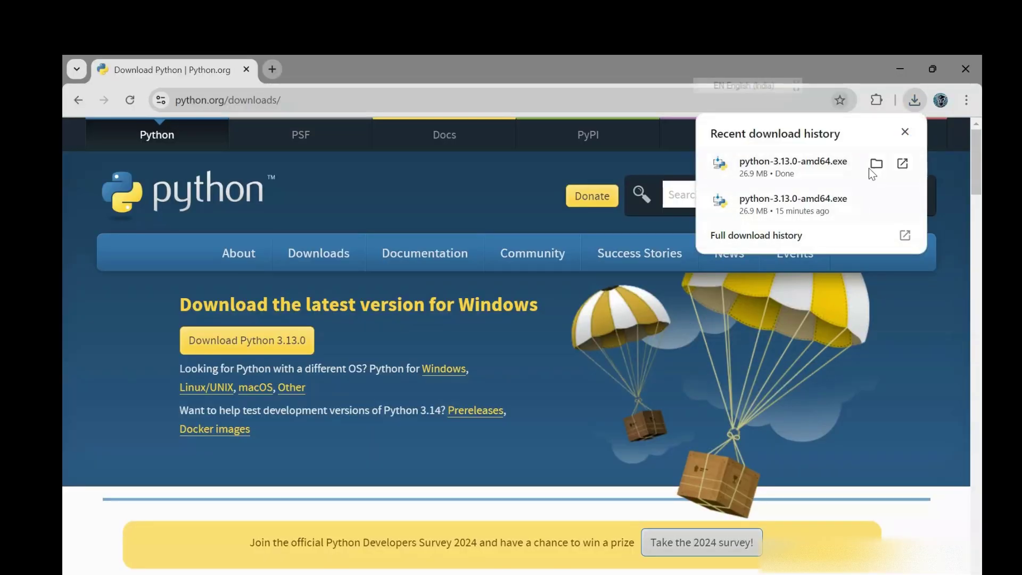
left_click(876, 163)
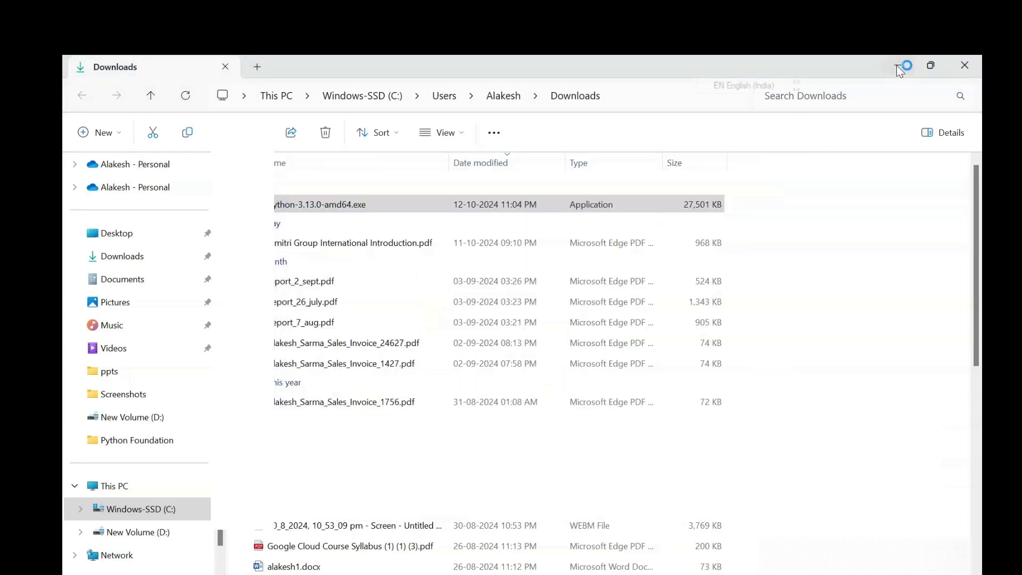
left_click(896, 65)
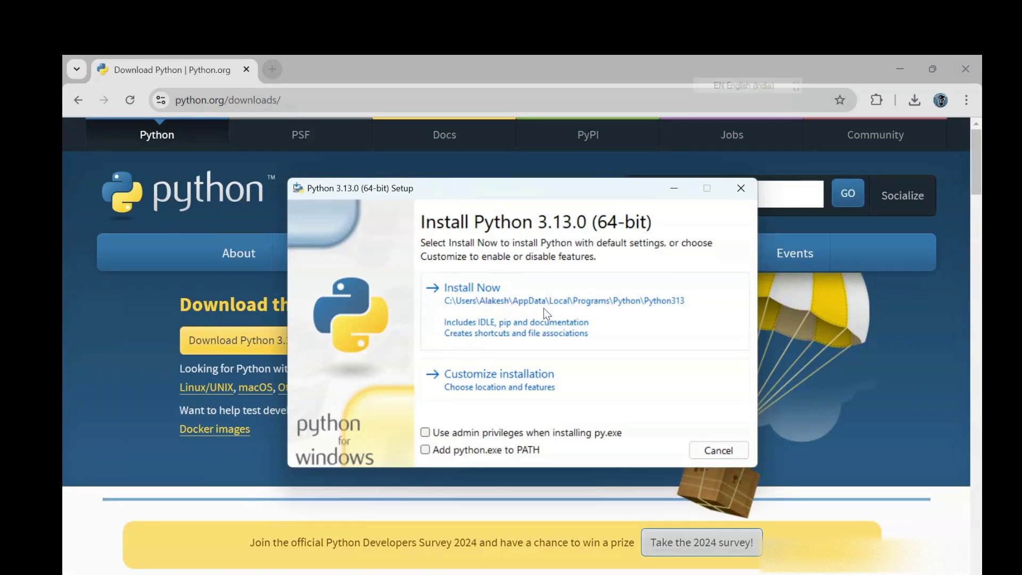
Install Python 3.13.0 with default settings and python.exe added to PATH, and close the finished setup.
left_click(425, 450)
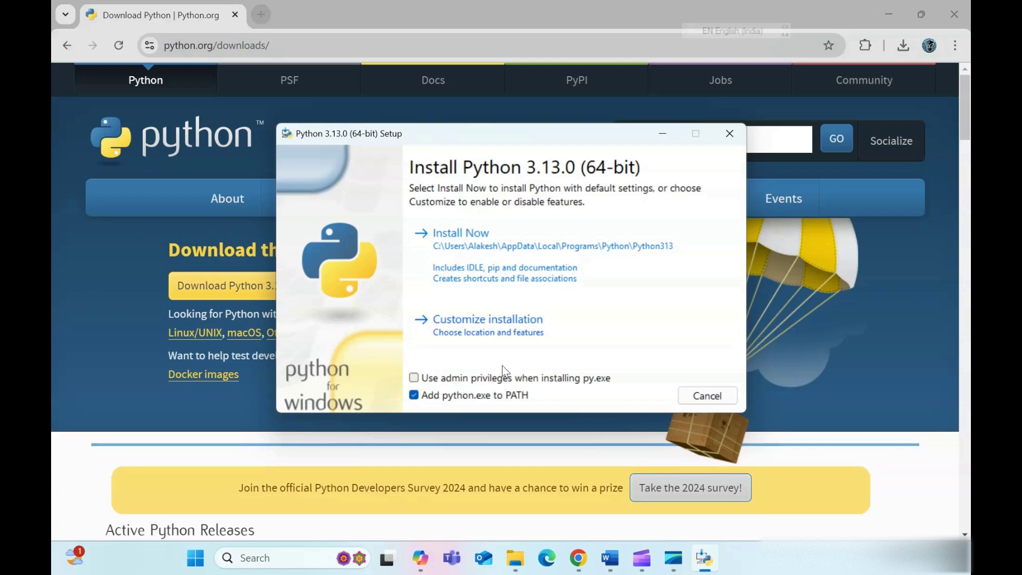
left_click(497, 260)
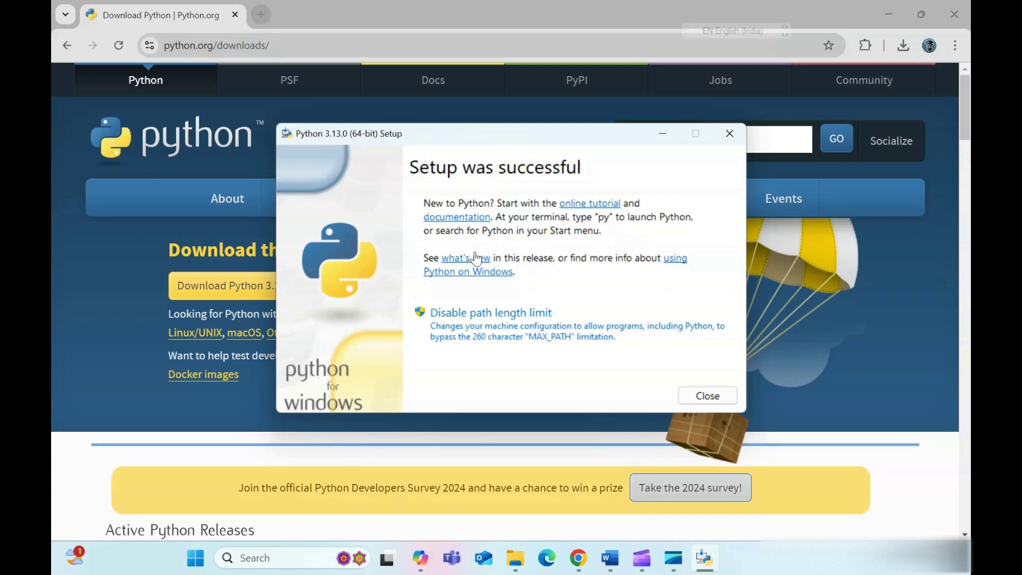
left_click(706, 394)
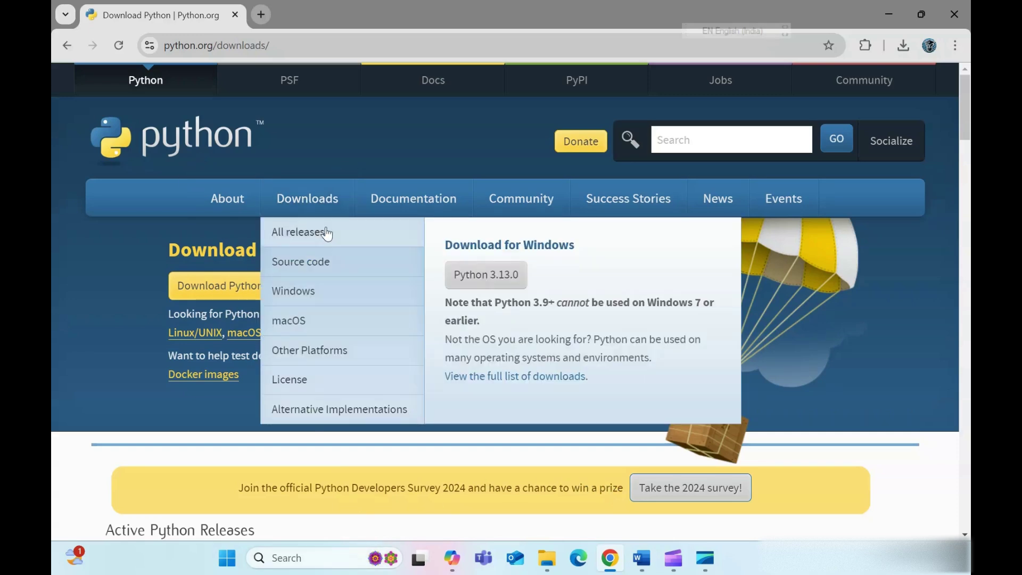
Find IDLE (Python 3.13 64-bit) through Windows search, launch it, and move its shell window toward the middle of the screen.
left_click(328, 556)
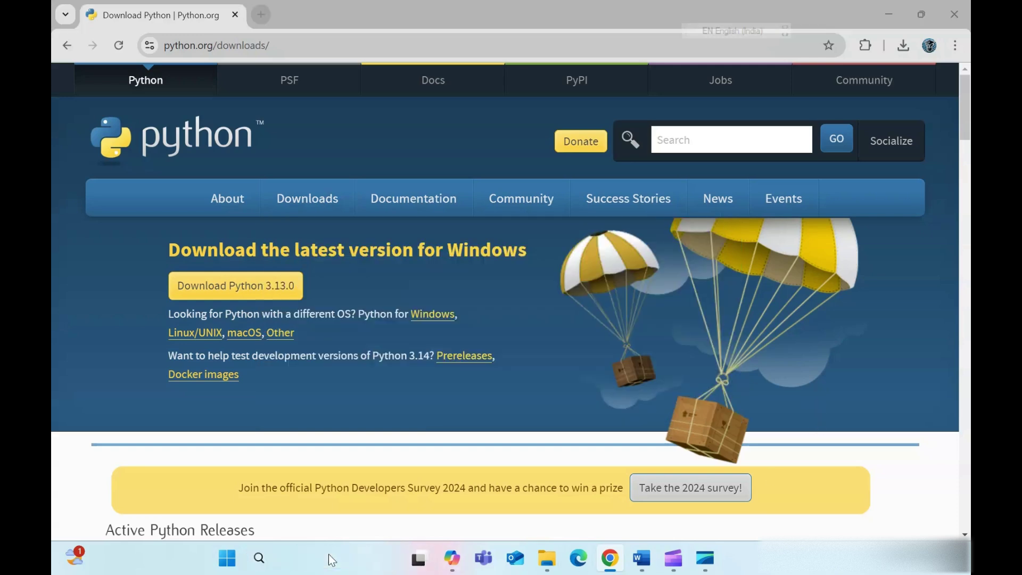
type("idle")
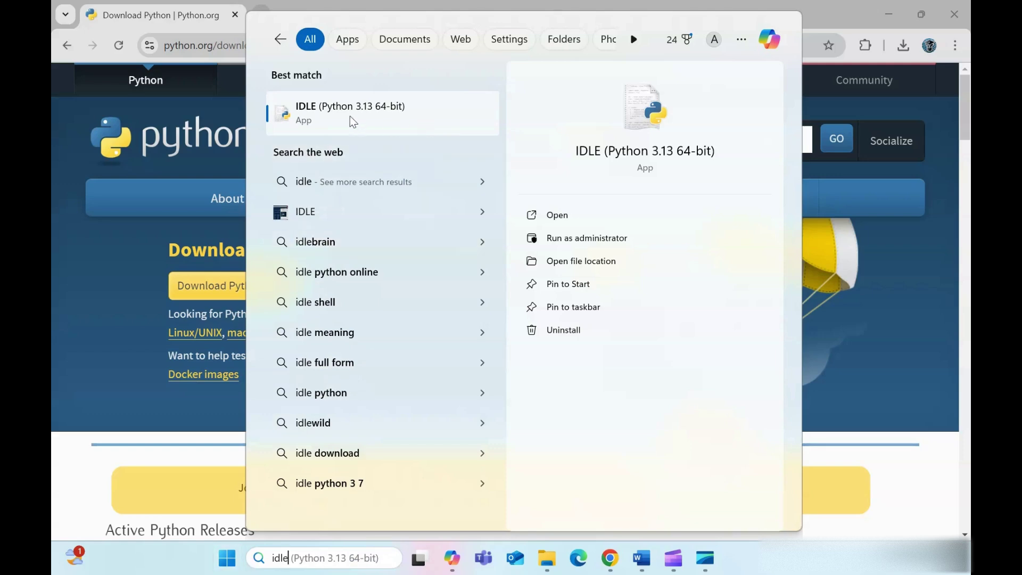
left_click(373, 116)
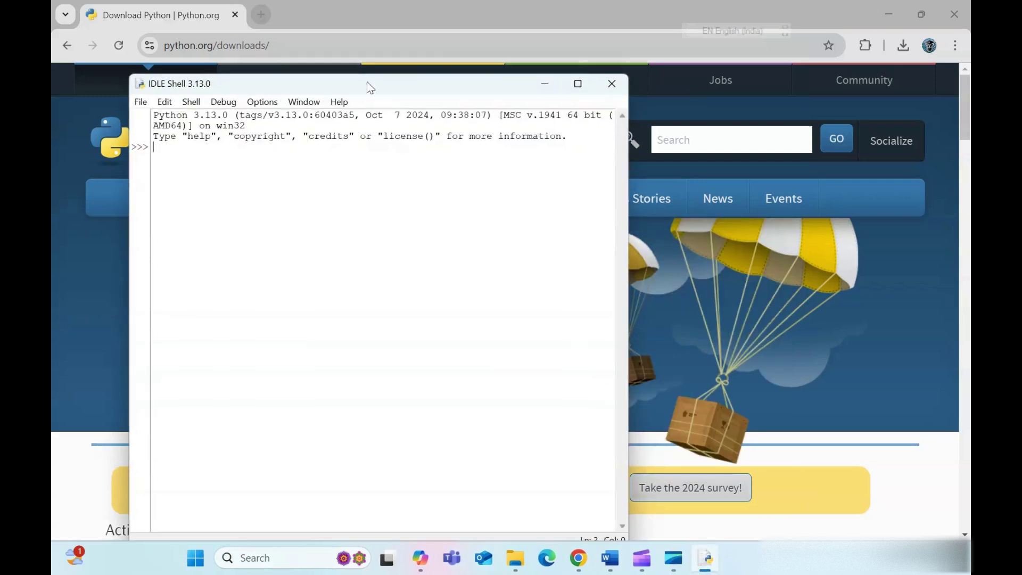
left_click_drag(370, 88, 467, 81)
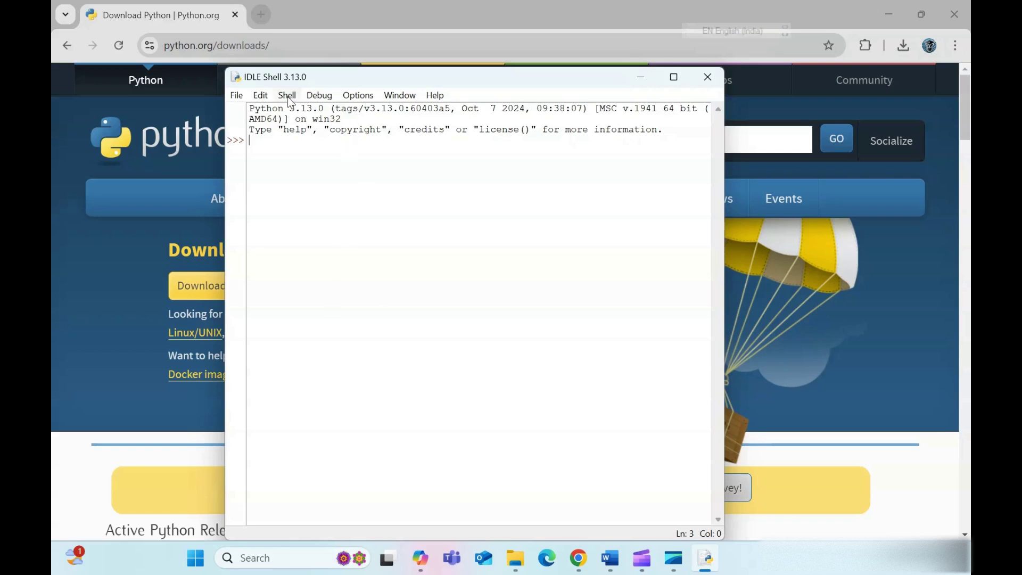
Run print("Hello world") at the IDLE shell prompt.
type("print")
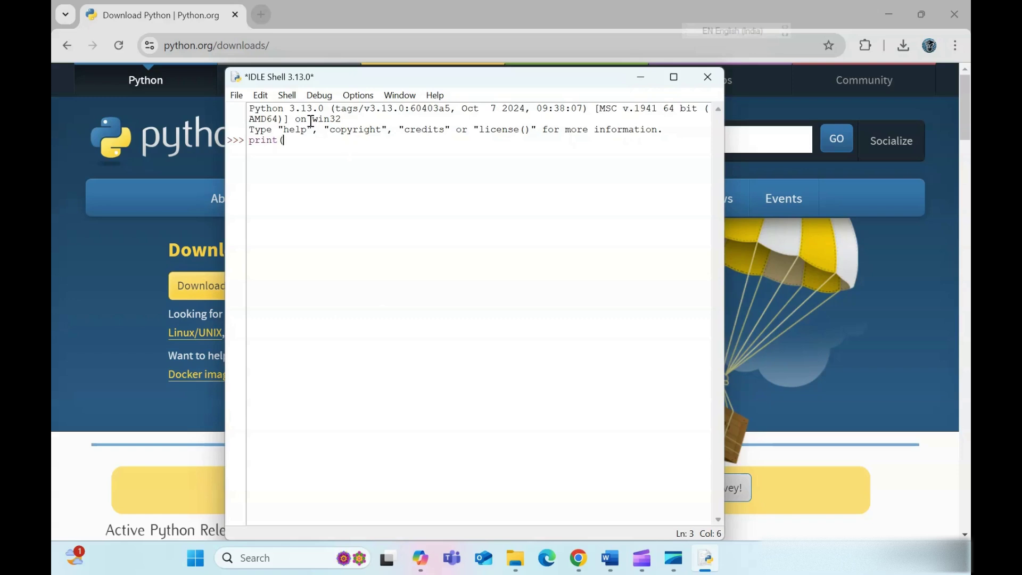
type("(\"Hello world\"")
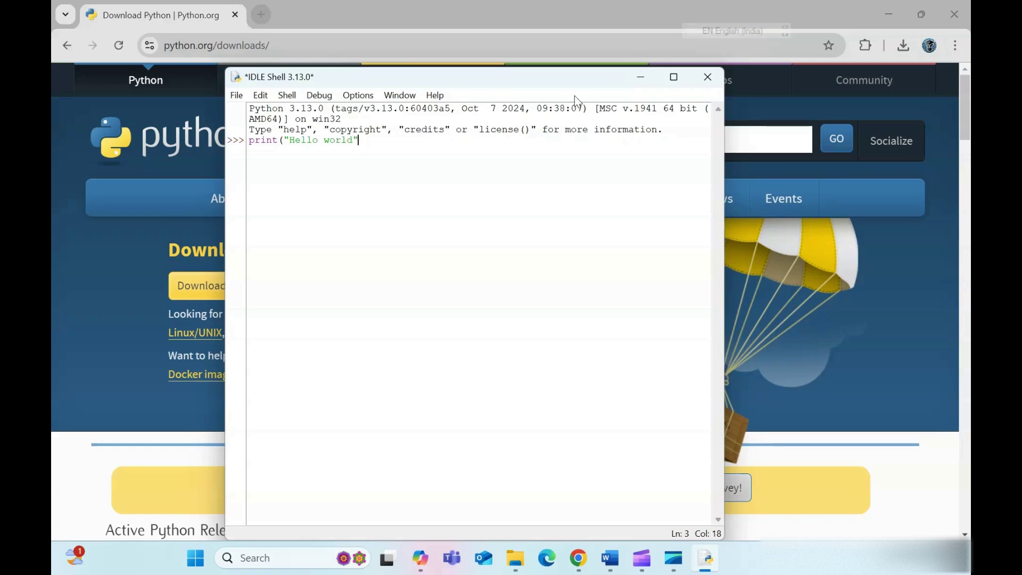
key("Return")
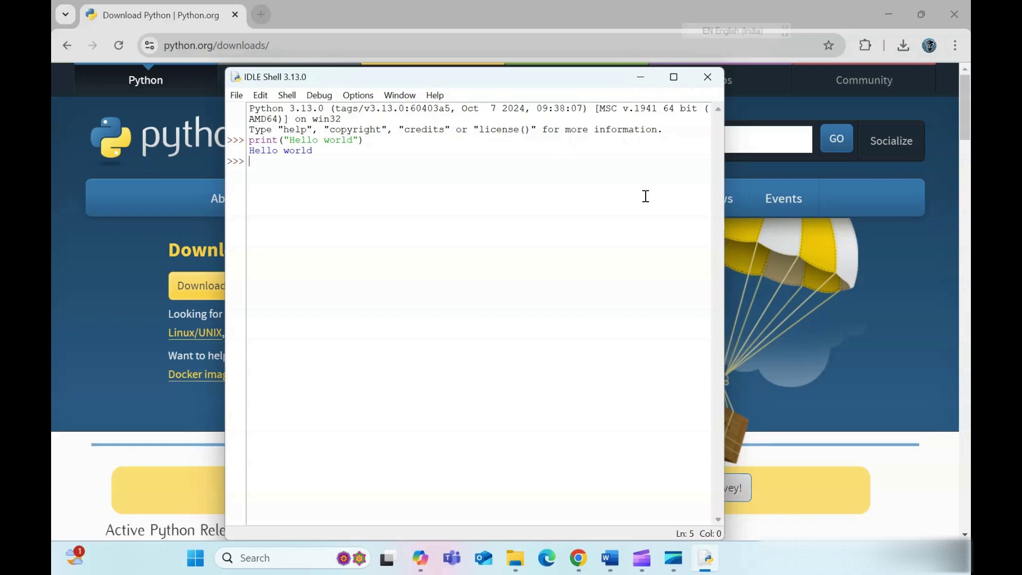
left_click(235, 97)
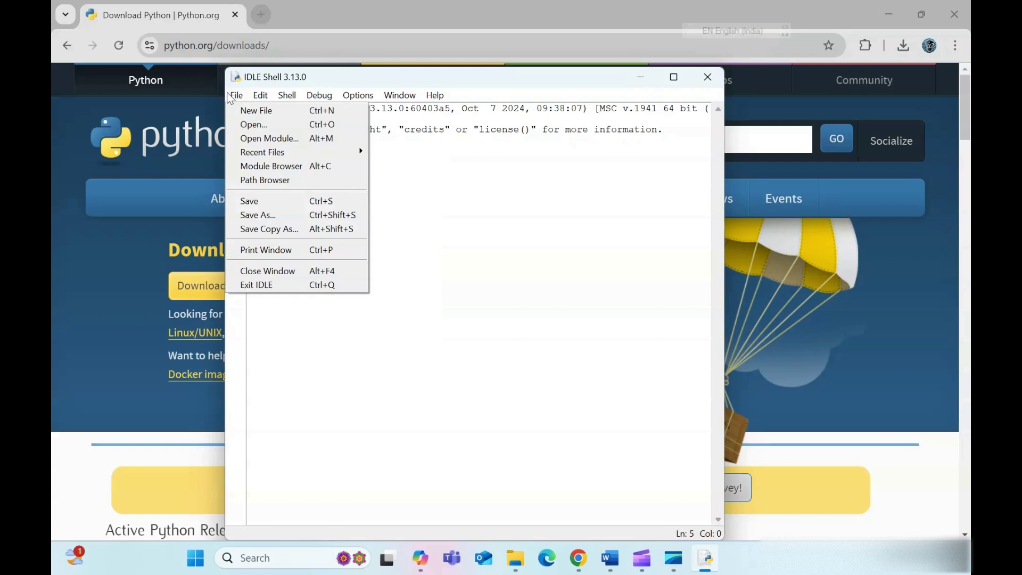
mouse_move(256, 98)
left_click(625, 198)
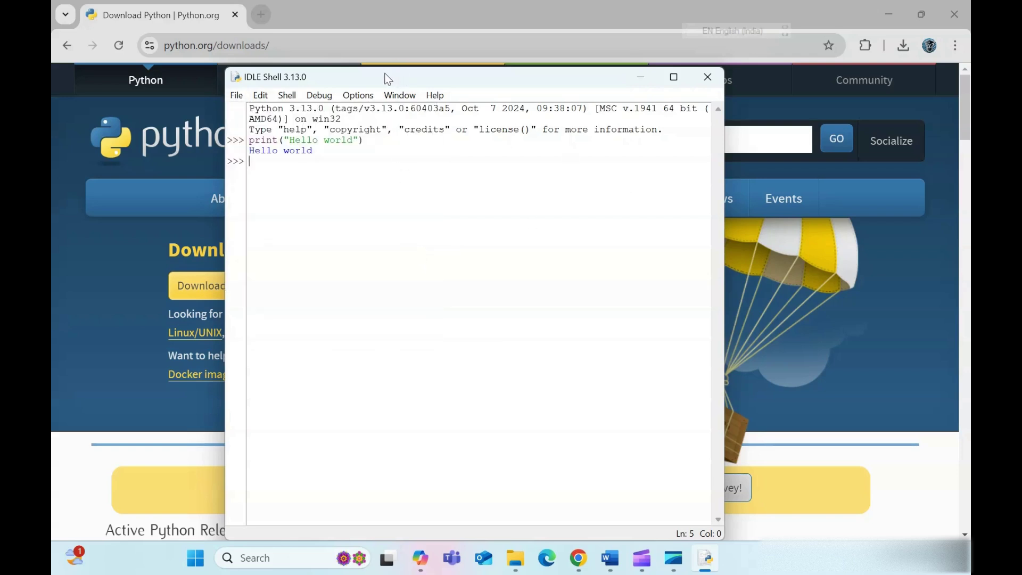
Create a new IDLE file and place its window so the shell's code stays partly visible beside it.
left_click_drag(396, 77, 388, 76)
left_click(230, 94)
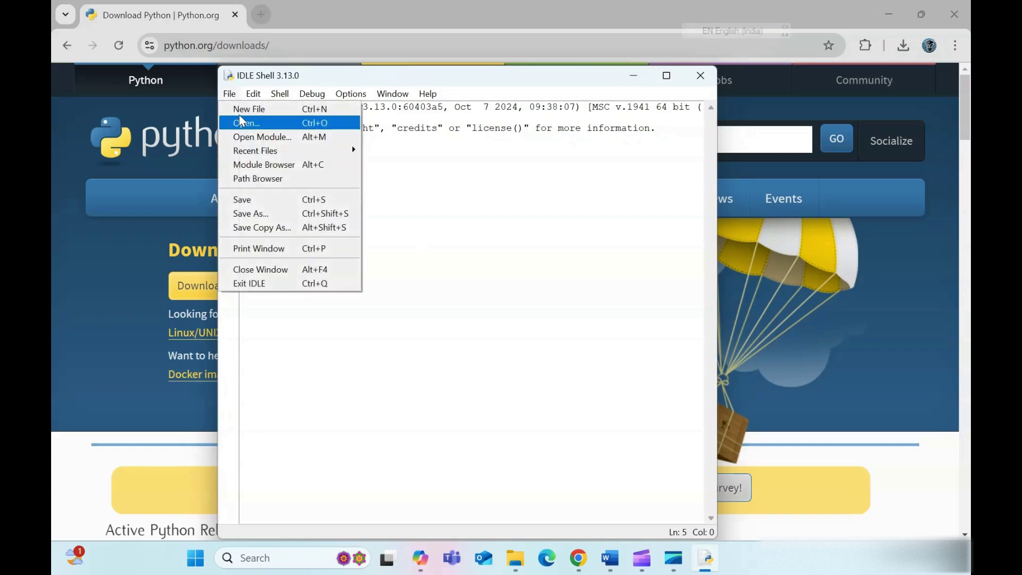
left_click(299, 109)
left_click_drag(297, 111, 435, 113)
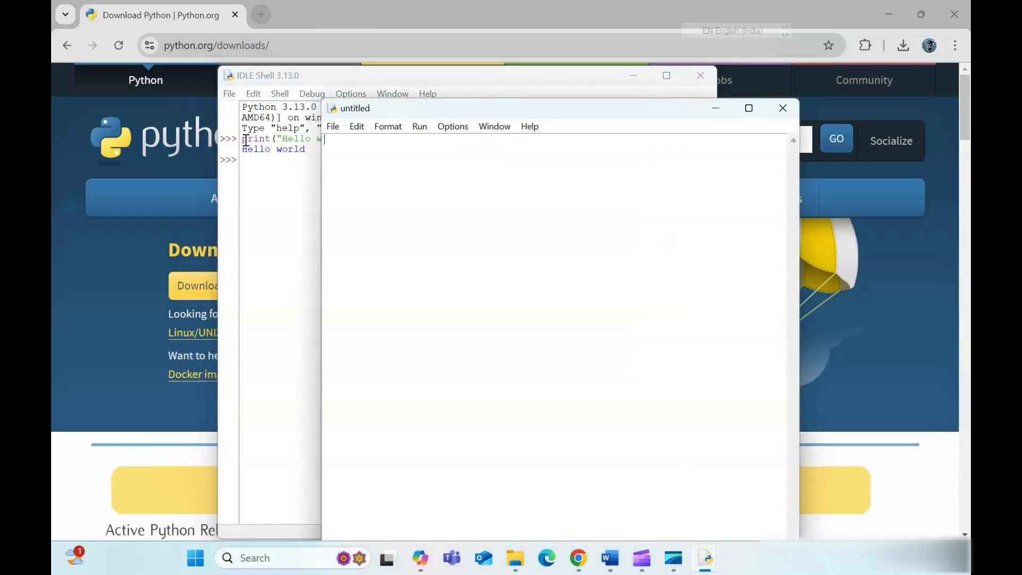
Copy the print("Hello world") statement from the shell into the new untitled file.
left_click_drag(243, 139, 379, 139)
key("ctrl+c")
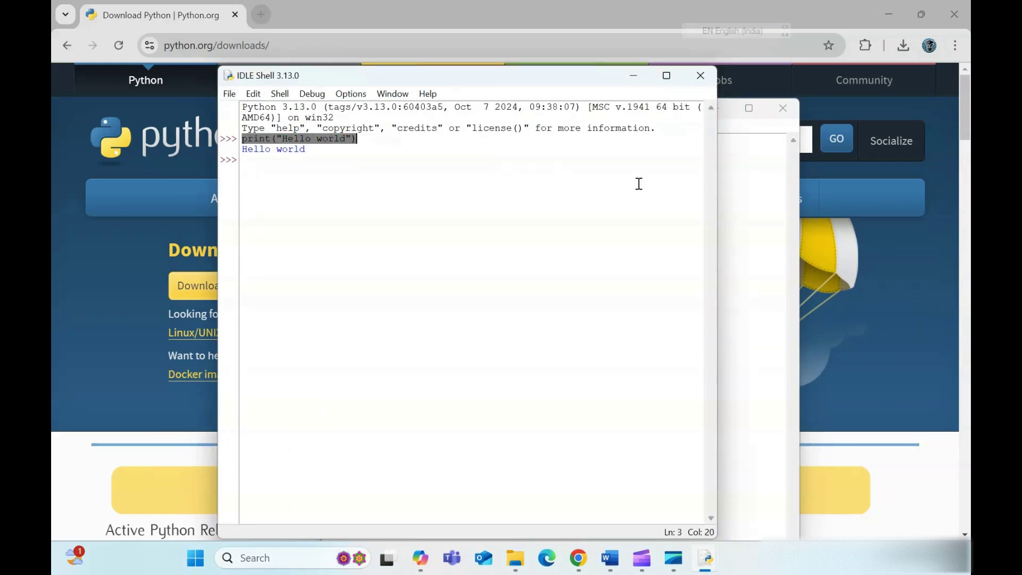
left_click(745, 193)
key("ctrl+v")
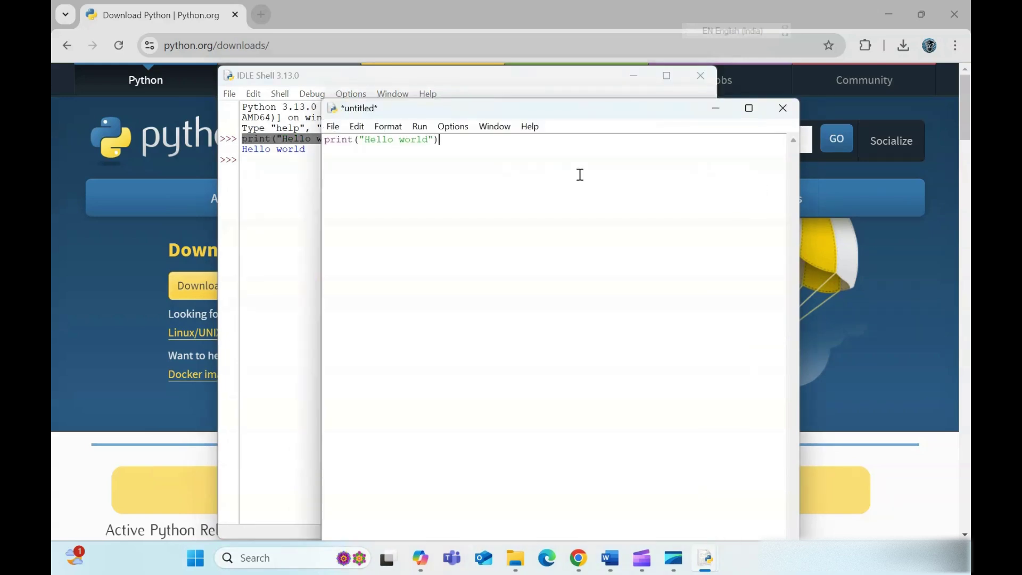
Add the statement print("How are you?") as the second line of the untitled file.
type("print(\"How are you")
type("?")
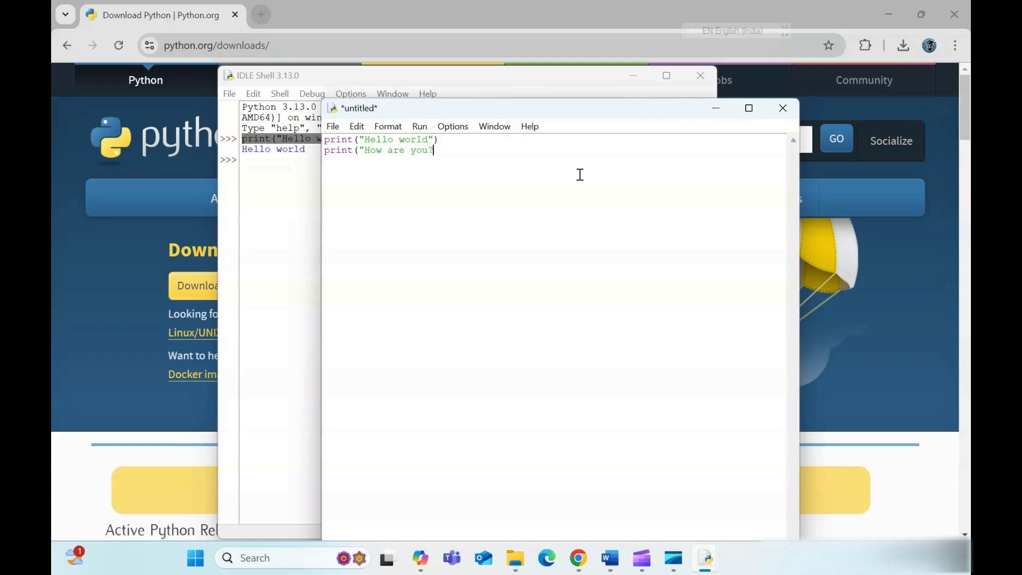
type("\")")
Run the two-line script as a module, saving it as test.py in the Python313 folder, and review its shell output.
left_click(420, 128)
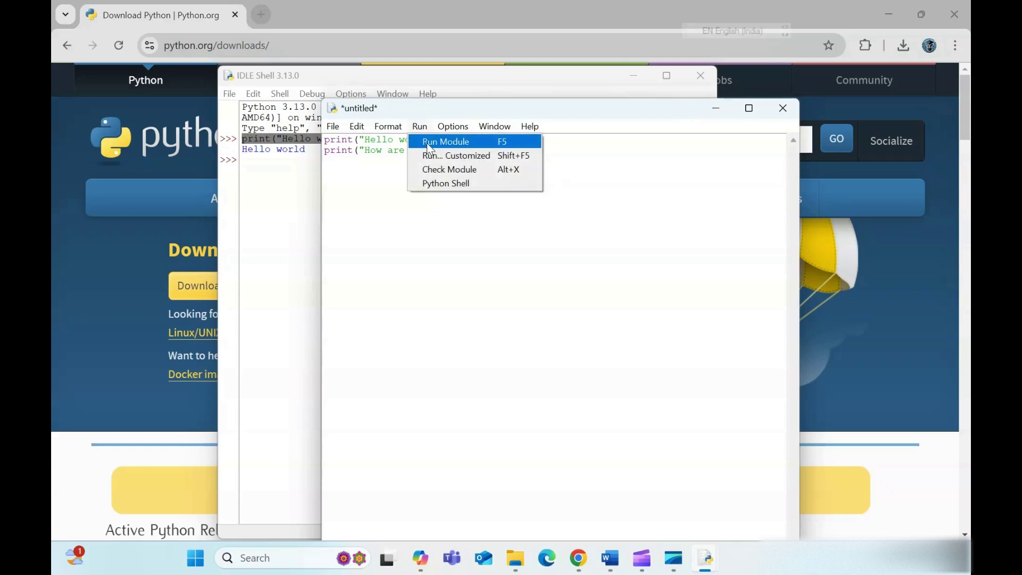
left_click(494, 143)
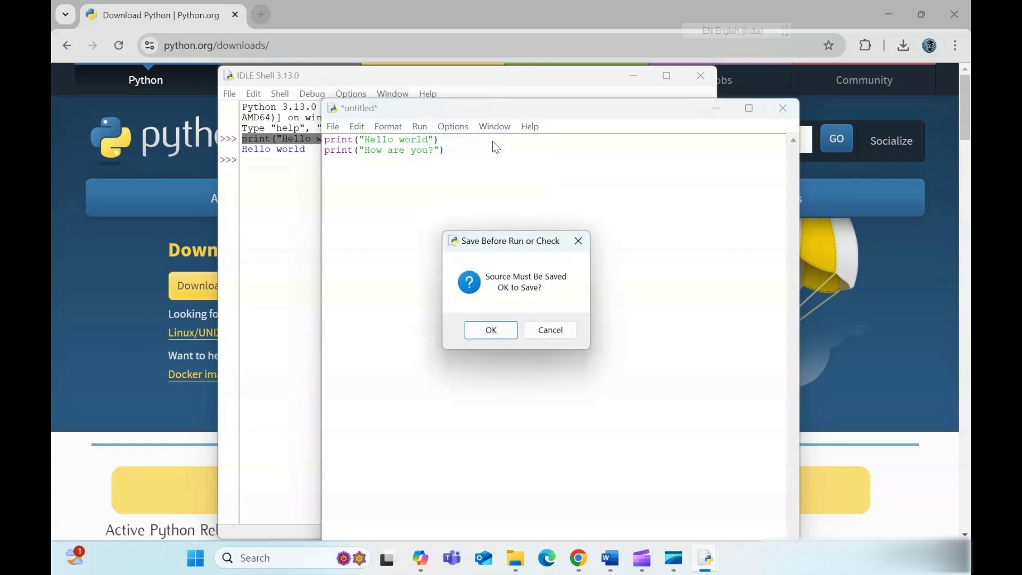
left_click(504, 329)
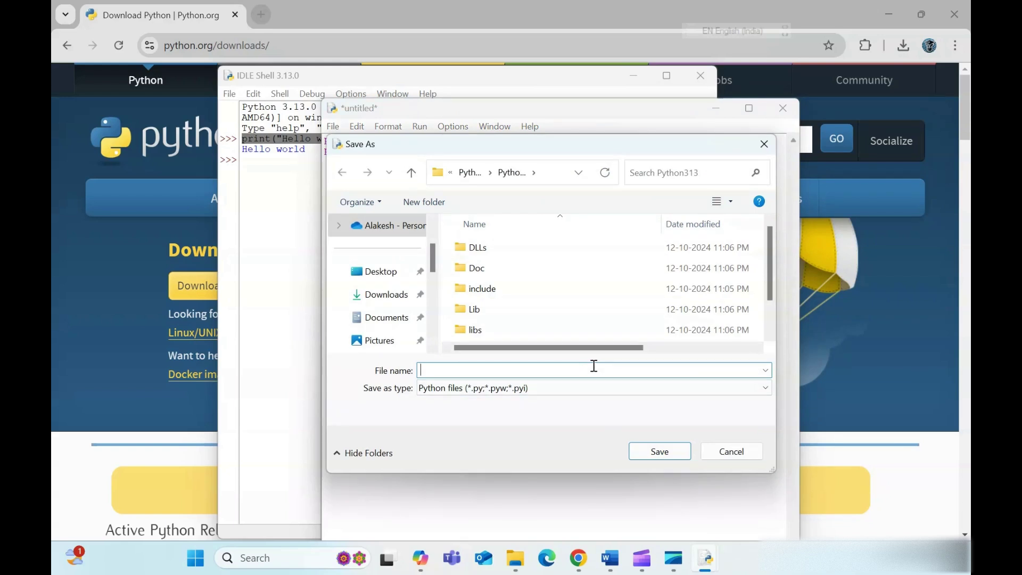
type("test.py")
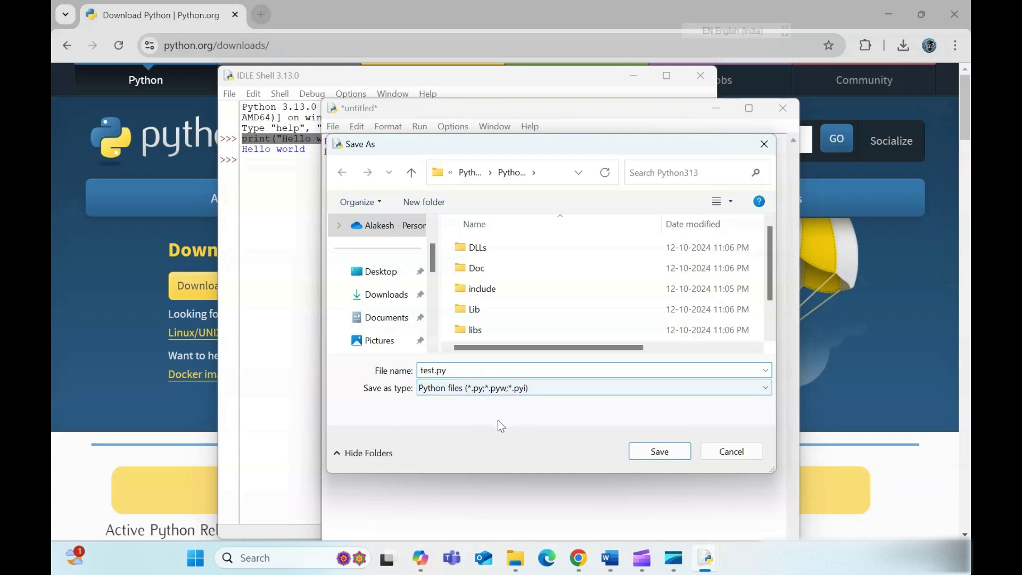
left_click(660, 451)
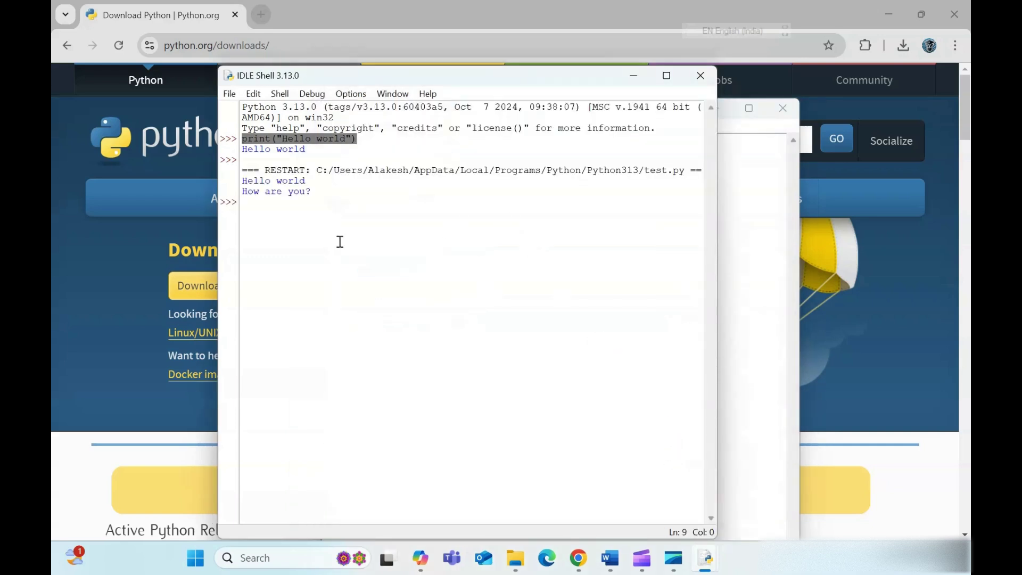
left_click_drag(314, 191, 241, 171)
left_click(373, 198)
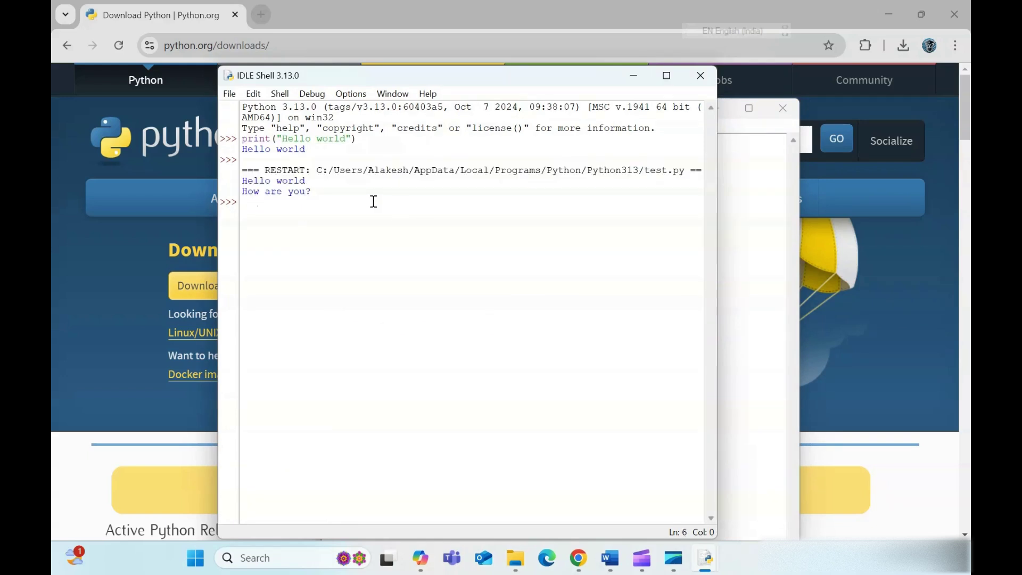
Open Command Prompt by searching Windows for cmd, and start the interactive Python interpreter with the python command.
left_click(282, 559)
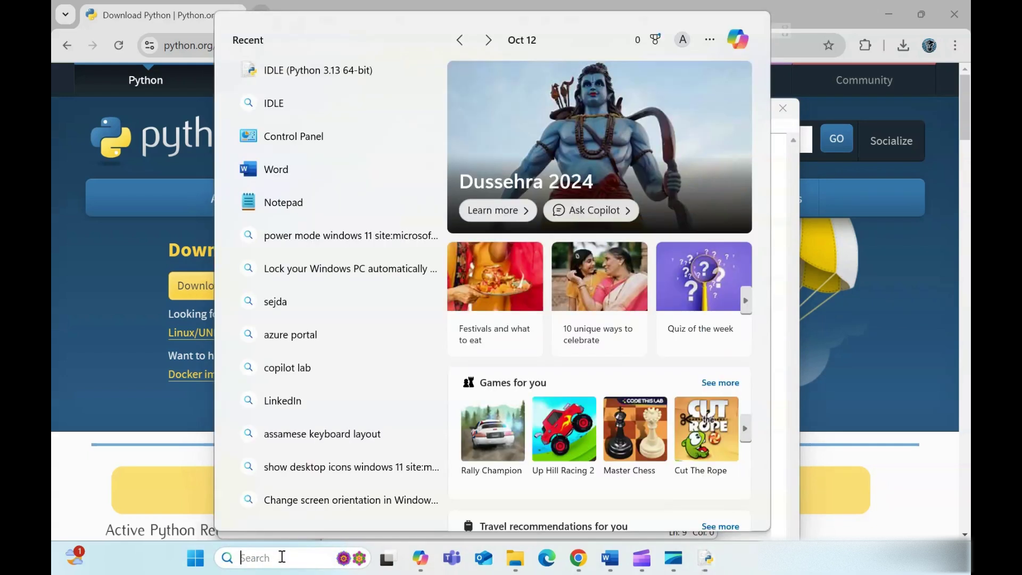
type("cmd")
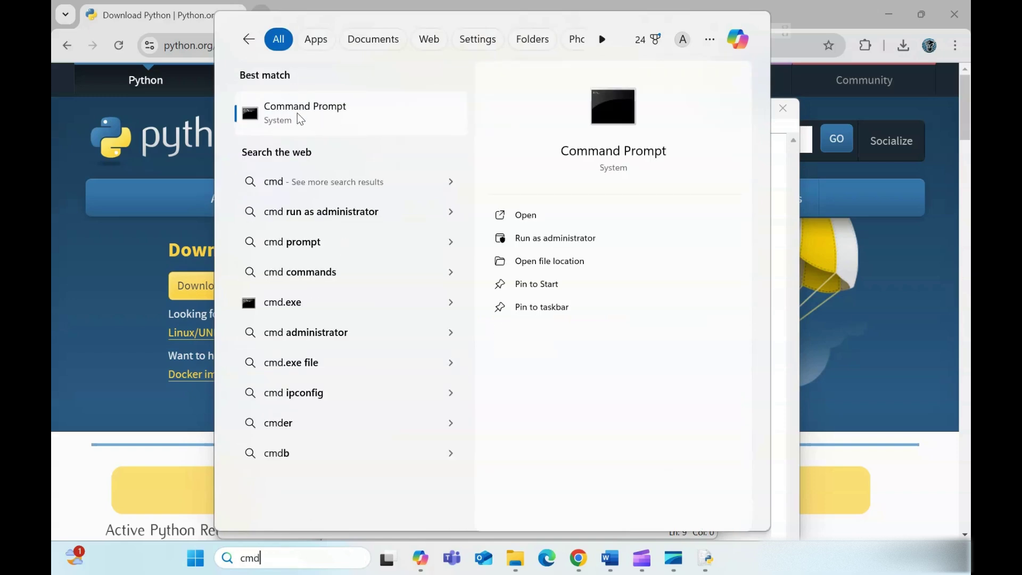
left_click(299, 115)
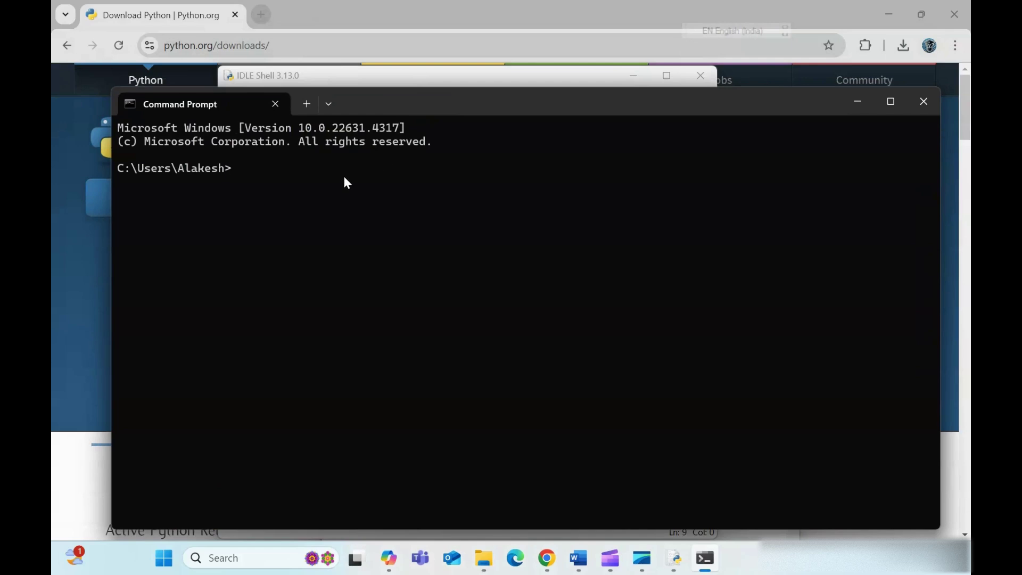
type("python")
key("Return")
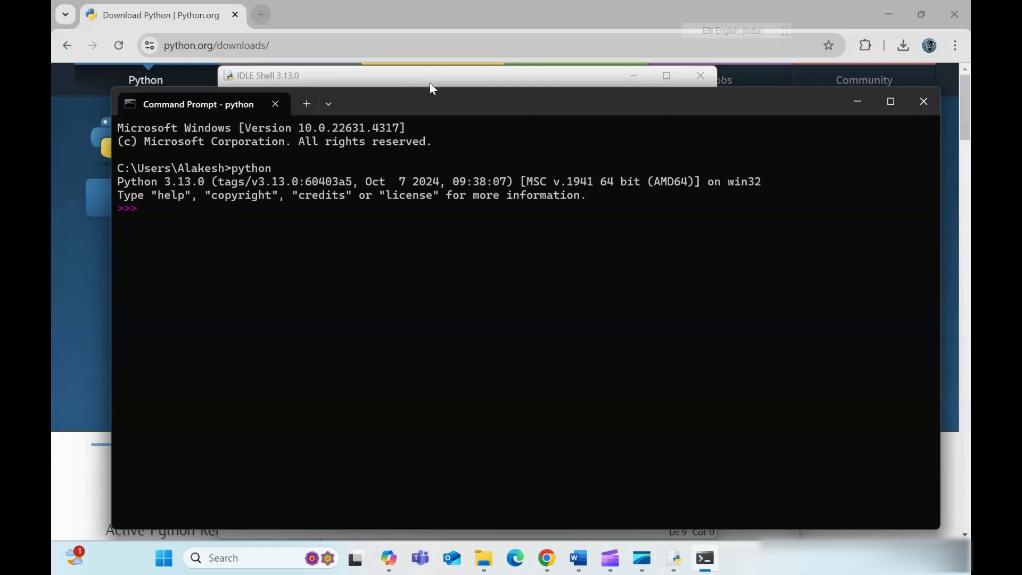
Move the Command Prompt window slightly lower and run the copied print("Hello world") statement in its Python session.
left_click_drag(431, 91, 438, 117)
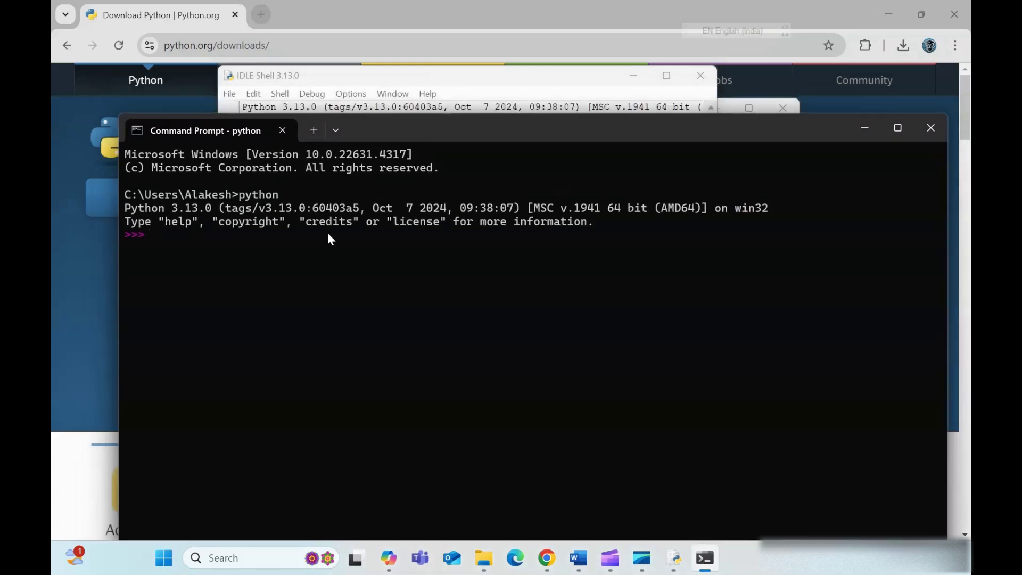
type("pri")
key("BackSpace")
key("BackSpace")
key("BackSpace")
key("ctrl+v")
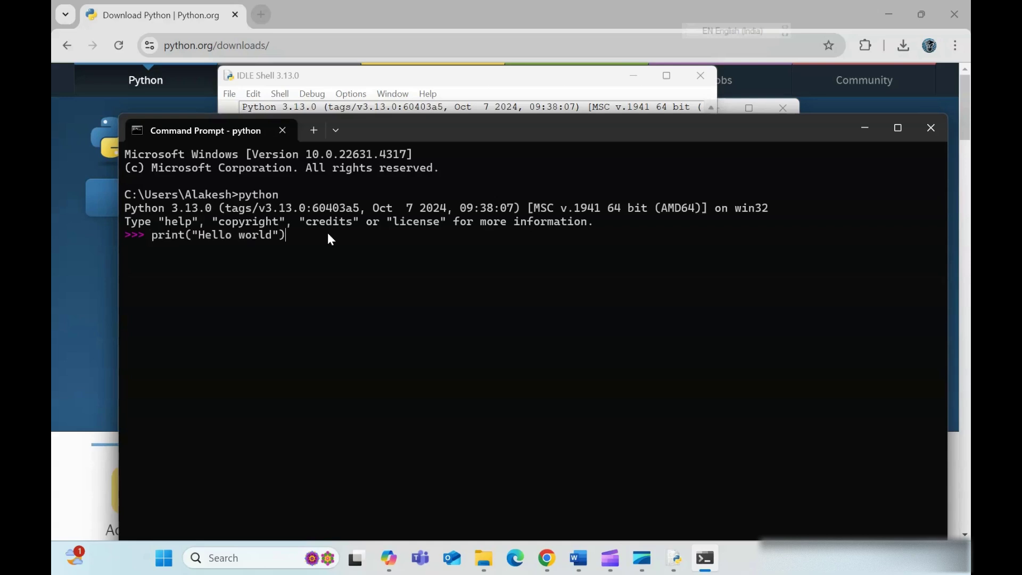
key("Return")
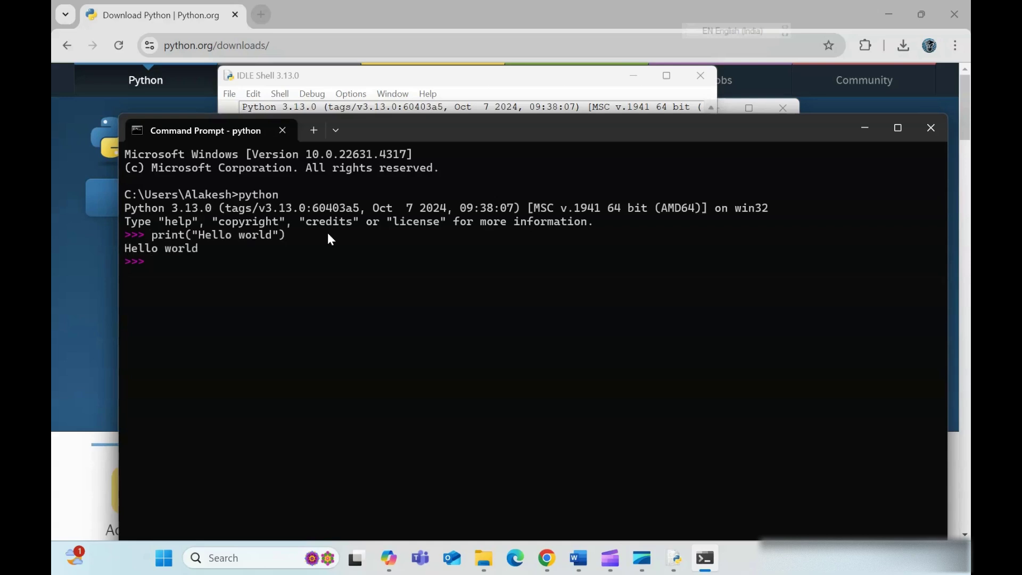